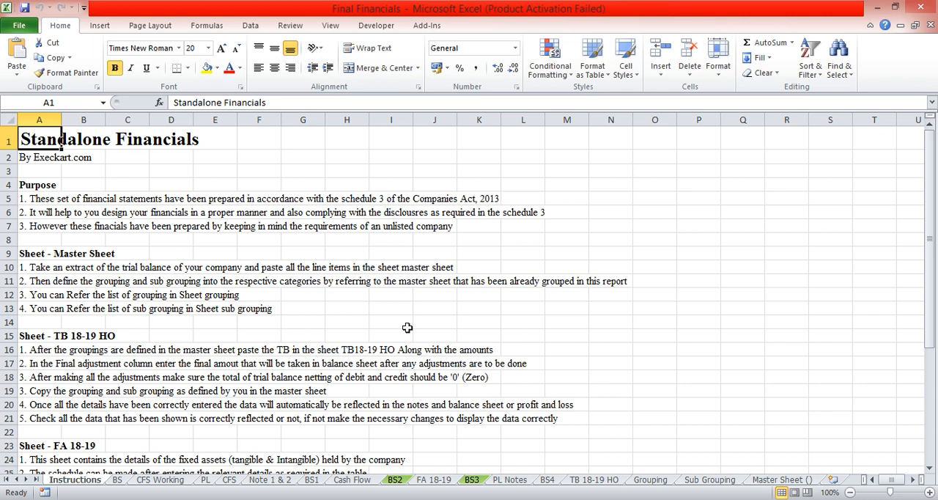
# Examine the line items on the Master Sheet and the category list on the Grouping sheet, ending back on the Master Sheet
pyautogui.click(767, 480)
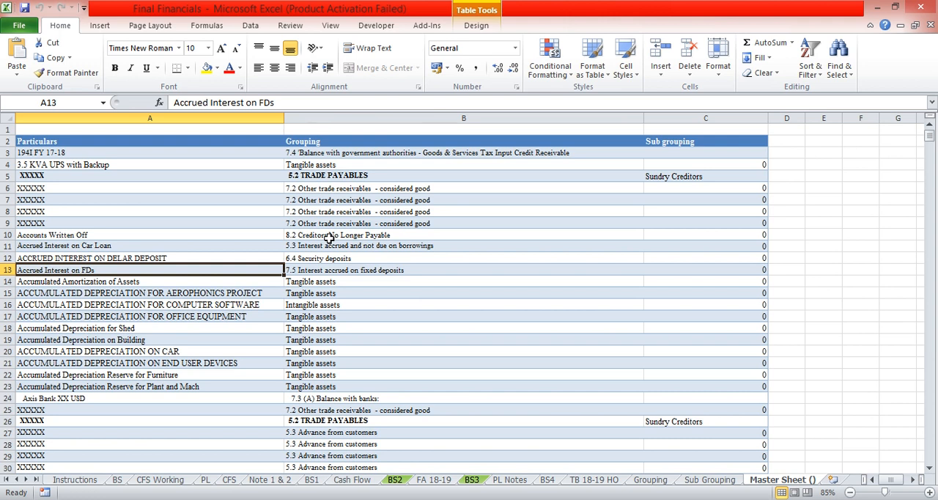
pyautogui.click(71, 152)
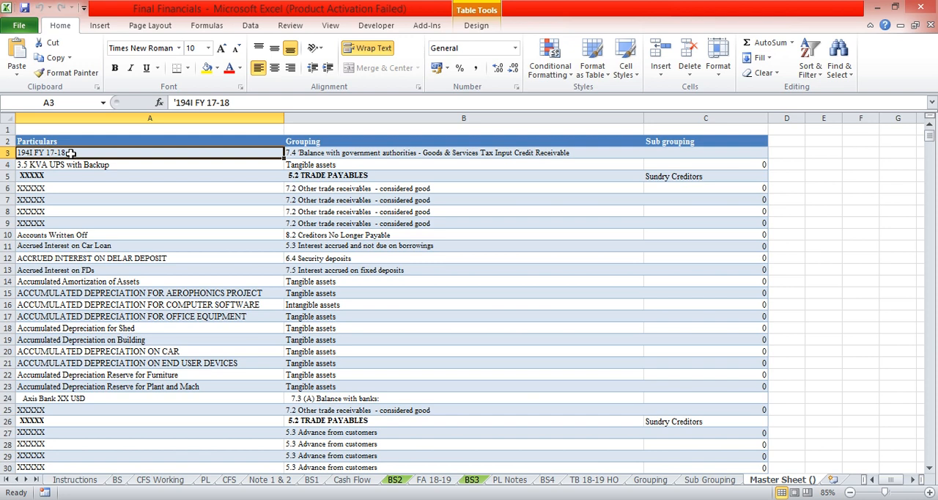
pyautogui.click(647, 481)
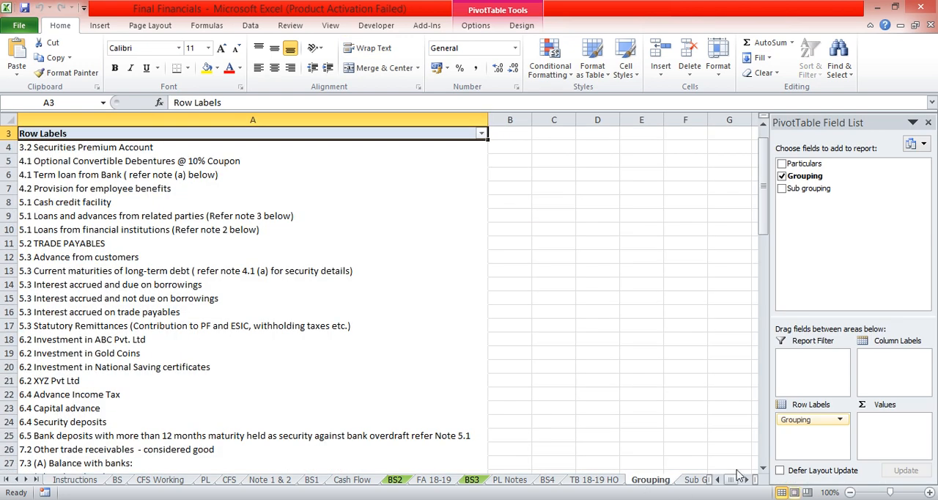
pyautogui.hotkey('ctrl', 'pagedown')
pyautogui.hotkey('ctrl', 'pagedown')
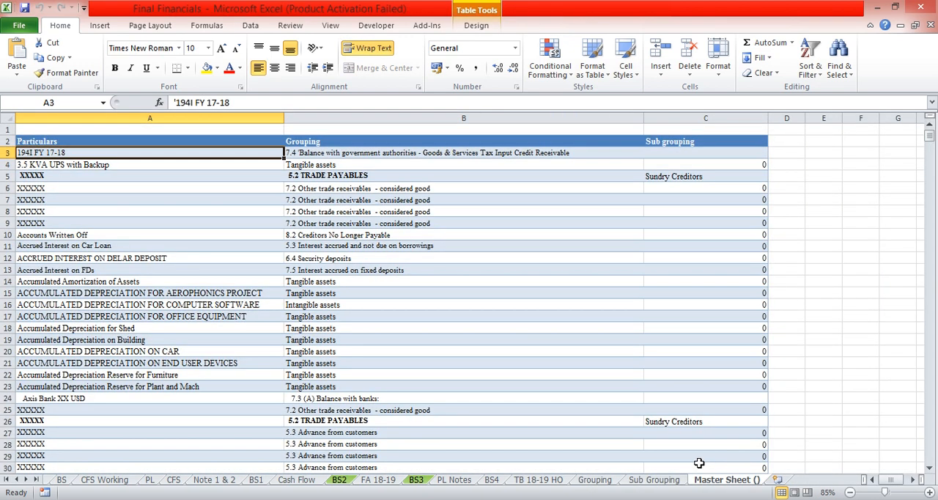
# Review the Grouping column of the Master Sheet from its first entry down to about row 39
pyautogui.press('Right')
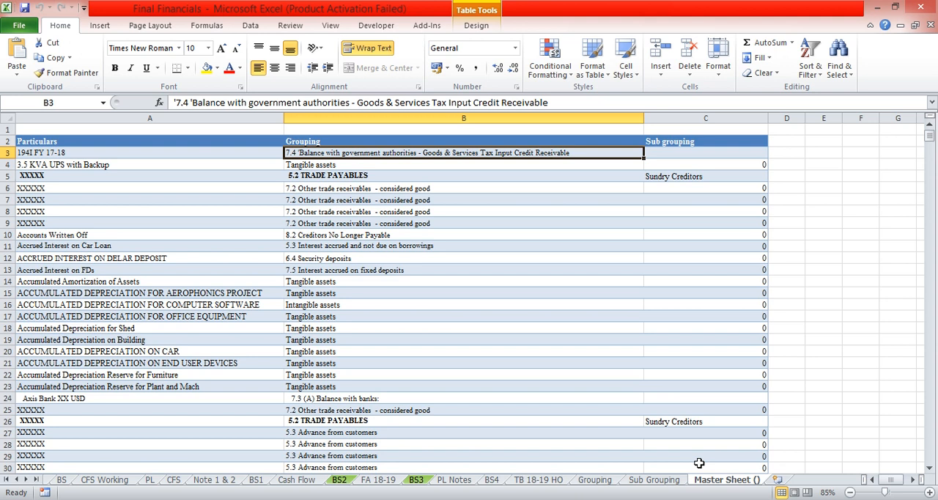
pyautogui.press('Down')
pyautogui.press('Down')
pyautogui.press('Down')
pyautogui.press('Down')
pyautogui.press('Down')
pyautogui.press('Down')
pyautogui.press('Down')
pyautogui.press('Down')
pyautogui.press('Down')
pyautogui.press('Down')
pyautogui.press('Down')
pyautogui.press('Down')
pyautogui.press('Down')
pyautogui.press('Down')
pyautogui.press('Down')
pyautogui.press('Down')
pyautogui.press('Down')
pyautogui.press('Down')
pyautogui.press('Down')
pyautogui.press('Down')
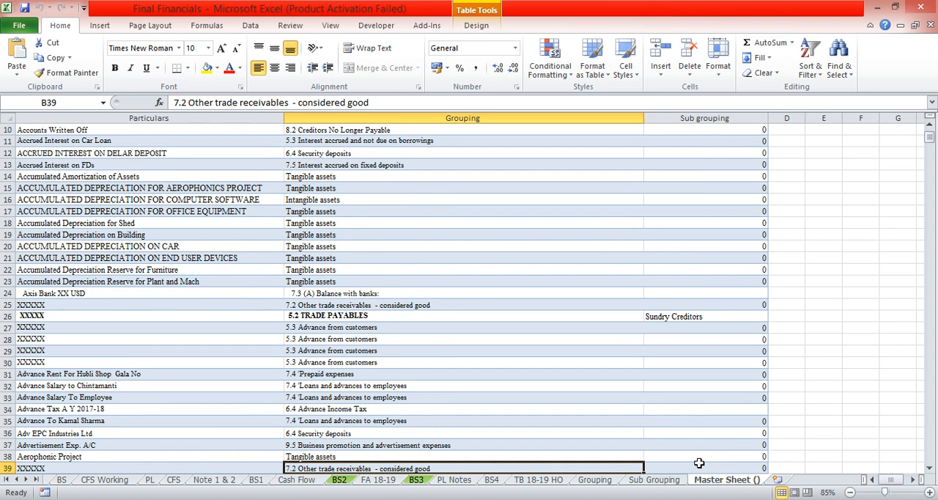
# Examine the TB 18-19 HO sheet from its title and period rows down to the Closing Balance headings
pyautogui.hotkey('ctrl', 'pageup')
pyautogui.hotkey('ctrl', 'pageup')
pyautogui.hotkey('ctrl', 'pageup')
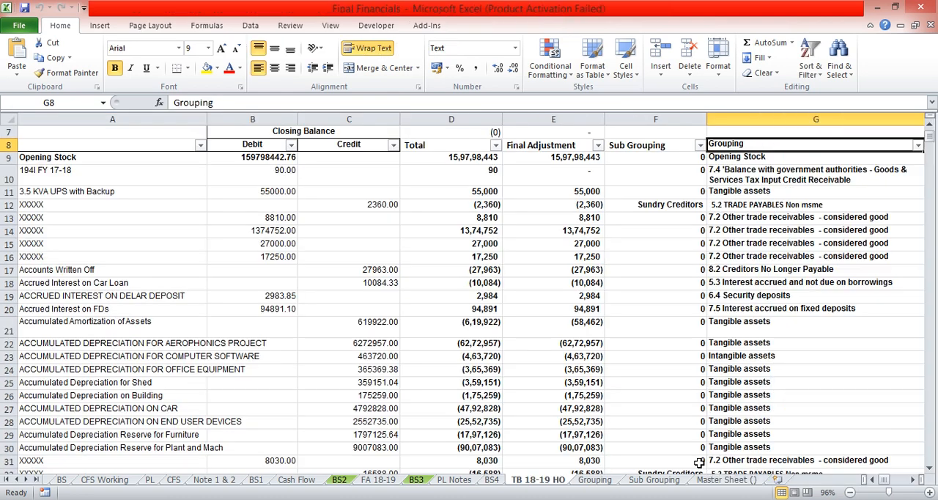
pyautogui.press('Left')
pyautogui.press('Left')
pyautogui.press('Left')
pyautogui.press('Left')
pyautogui.press('Left')
pyautogui.press('Left')
pyautogui.press('Up')
pyautogui.press('Up')
pyautogui.press('Up')
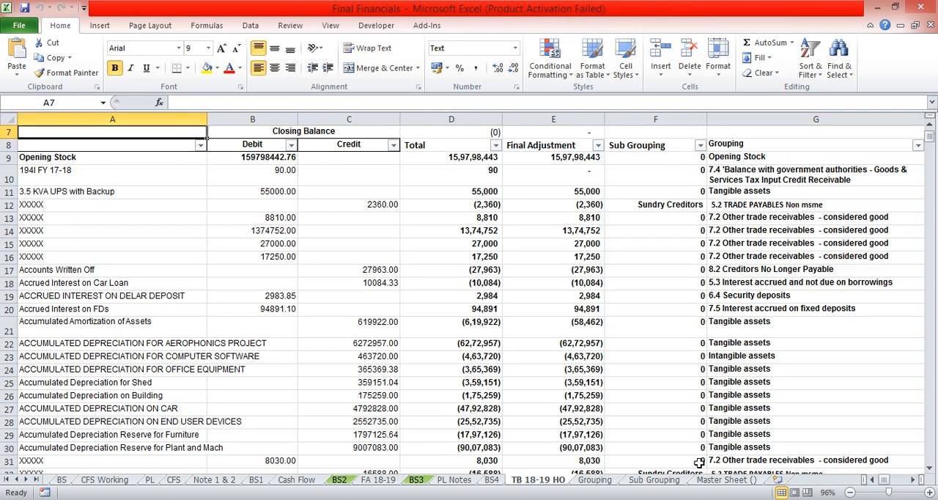
pyautogui.press('Up')
pyautogui.press('Up')
pyautogui.press('Up')
pyautogui.press('Down')
pyautogui.press('Down')
pyautogui.press('Up')
pyautogui.press('Up')
pyautogui.press('Up')
pyautogui.press('Down')
pyautogui.press('Down')
pyautogui.press('Down')
pyautogui.press('Down')
pyautogui.press('Down')
pyautogui.press('Down')
pyautogui.press('Down')
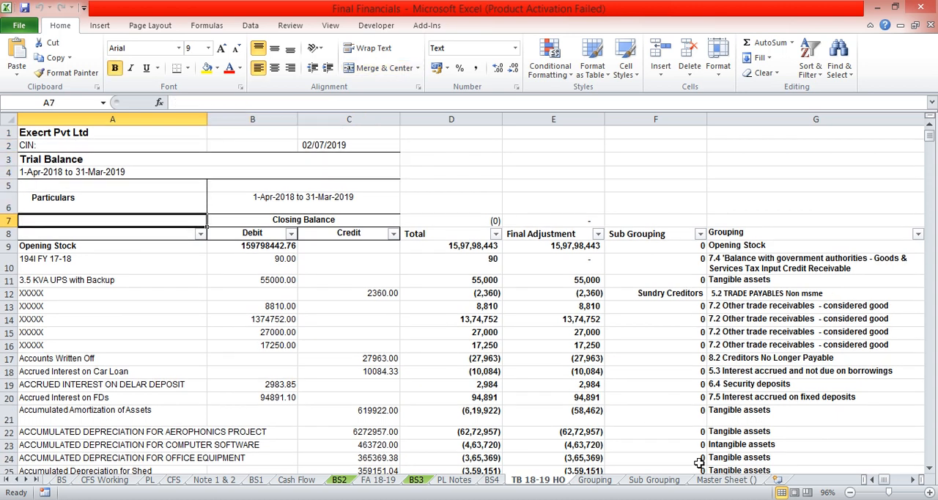
# Inspect the formula of the first Total entry and the subtotal formula above the Total column in D7
pyautogui.press('Right')
pyautogui.press('Right')
pyautogui.press('Right')
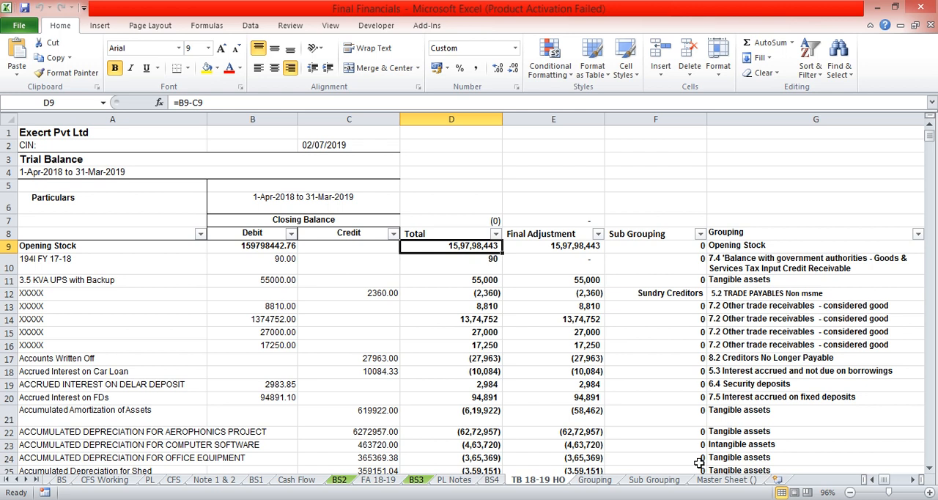
pyautogui.press('Up')
pyautogui.press('Up')
pyautogui.press('F2')
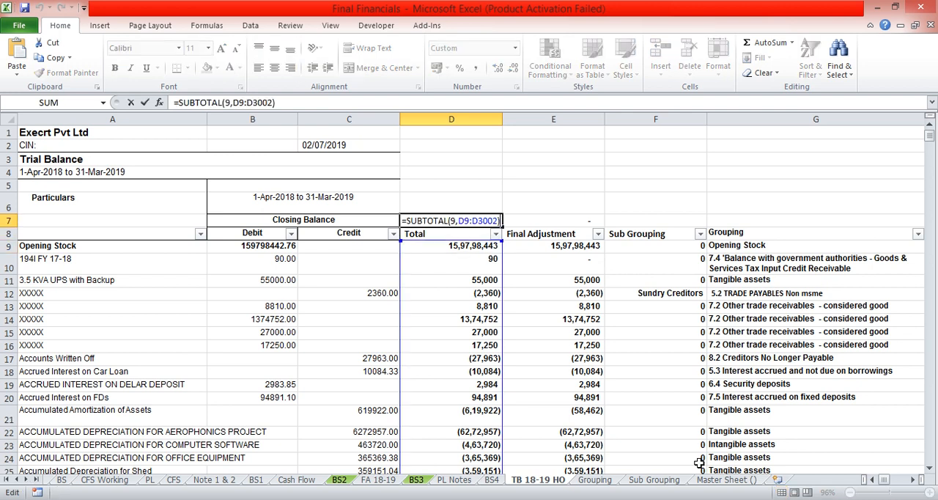
pyautogui.press('Escape')
# Review the Final Adjustment column of the trial balance from its heading down to its last entry
pyautogui.press('Right')
pyautogui.press('Down')
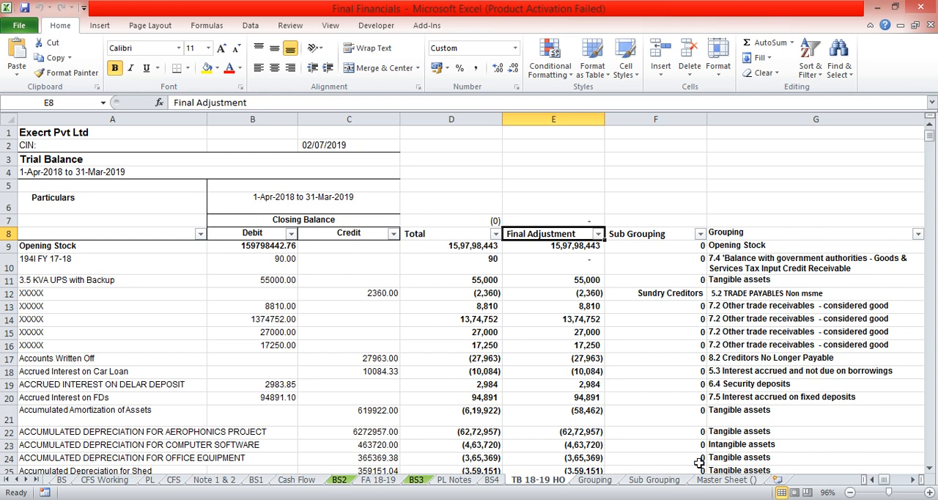
pyautogui.hotkey('ctrl', 'space')
pyautogui.press('Down')
pyautogui.press('Left')
pyautogui.press('Right')
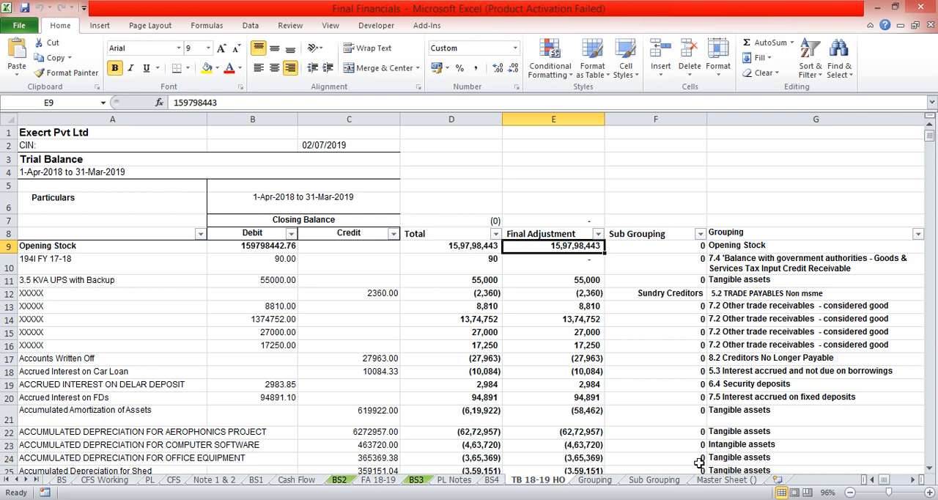
pyautogui.hotkey('ctrl', 'shift', 'Down')
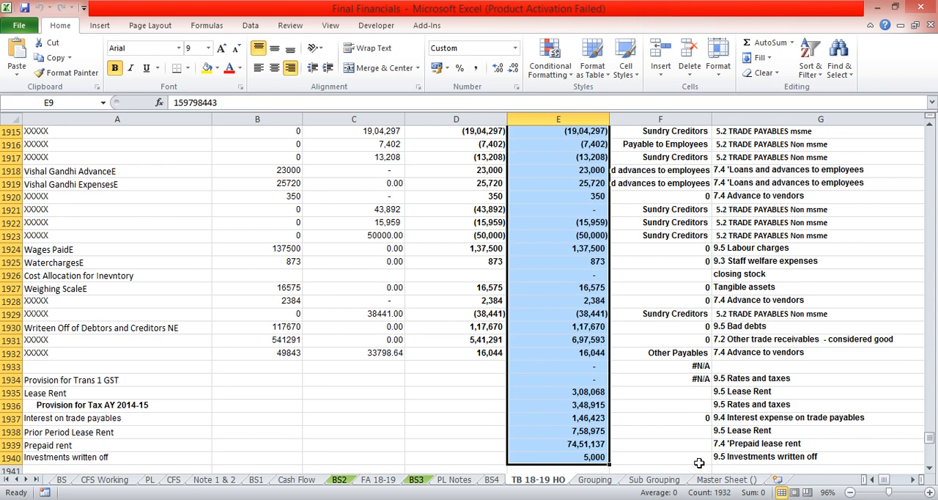
# Return to the top of the trial balance and look at the Grouping column heading in G8
pyautogui.hotkey('ctrl', 'Up')
pyautogui.press('Down')
pyautogui.press('Right')
pyautogui.press('Right')
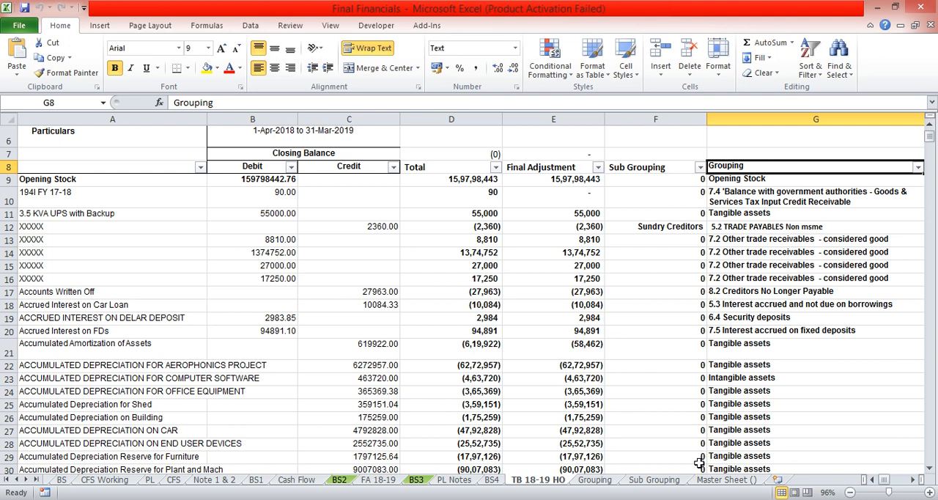
# On the PL Notes sheet, inspect the Sale of services formula in D12 and its grouping key in G12
pyautogui.hotkey('ctrl', 'pageup')
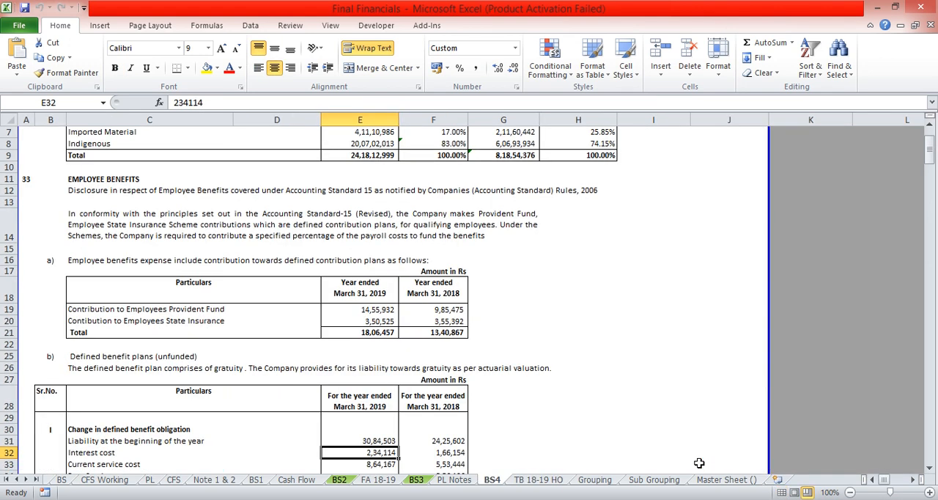
pyautogui.hotkey('ctrl', 'pageup')
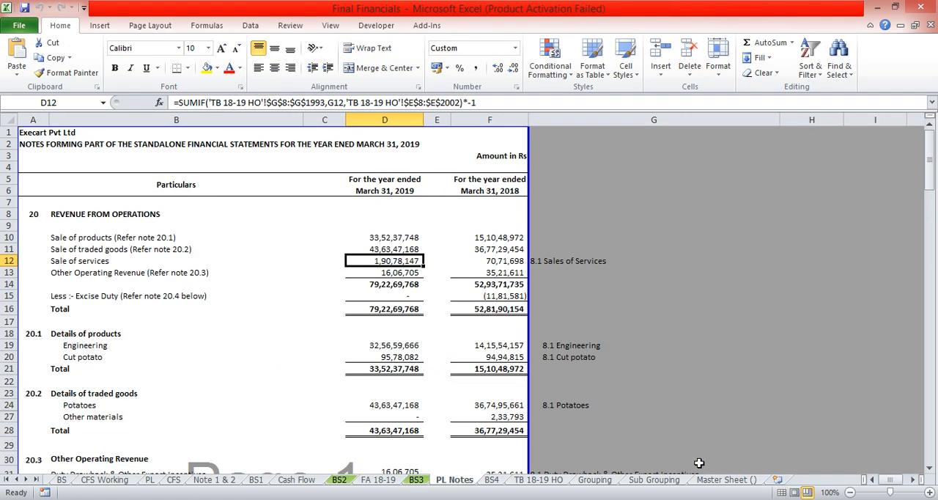
pyautogui.hotkey('shift', 'space')
pyautogui.press('Right')
pyautogui.press('Left')
pyautogui.press('Left')
pyautogui.press('Left')
pyautogui.press('Right')
pyautogui.press('Right')
pyautogui.press('Right')
pyautogui.press('Right')
pyautogui.press('Right')
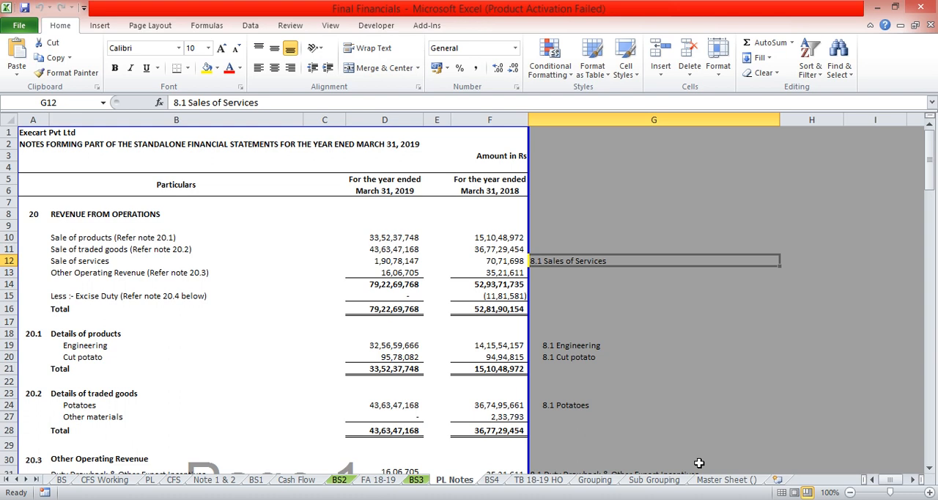
pyautogui.press('Left')
pyautogui.press('Left')
pyautogui.press('Left')
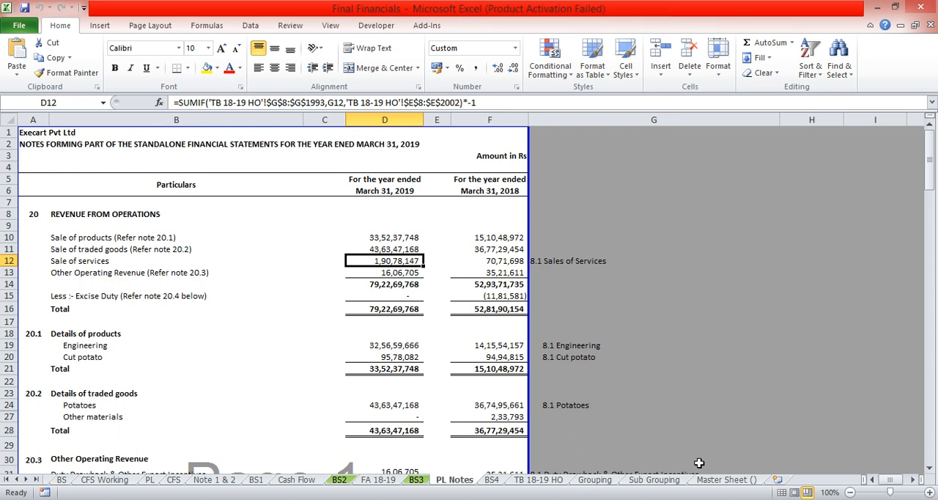
# Look over note 17, Cash and Bank Balances, on the BS3 sheet up to its note number in A88
pyautogui.hotkey('ctrl', 'pageup')
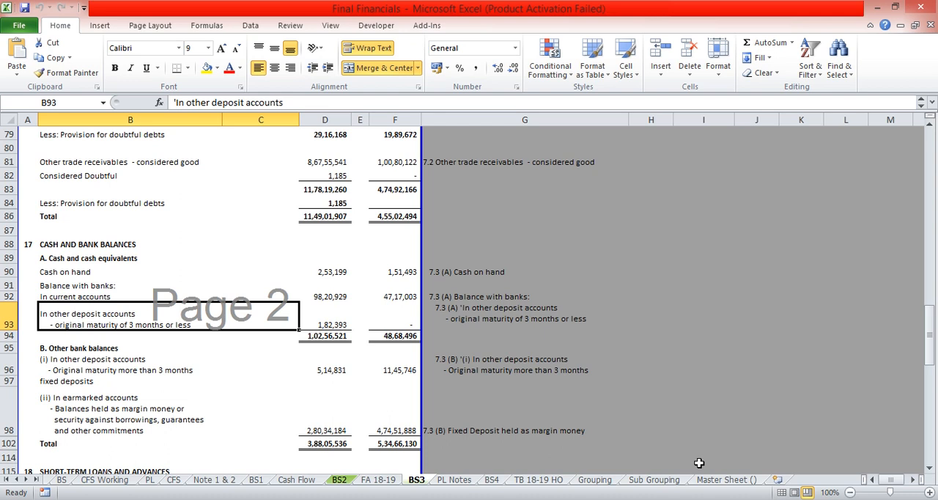
pyautogui.press('Left')
pyautogui.press('Up')
pyautogui.press('Up')
pyautogui.press('Up')
pyautogui.press('Up')
pyautogui.press('Up')
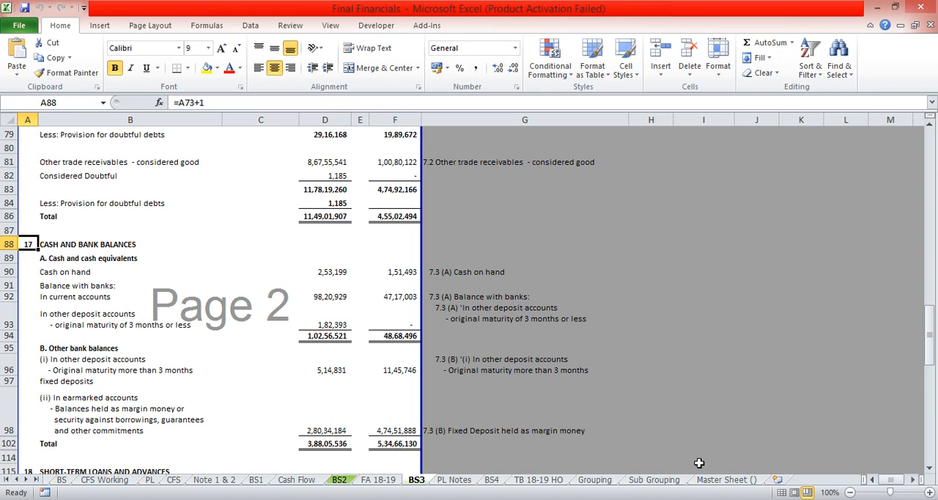
# View the fixed asset schedule on FA 18-19 and the notes at the start of the BS2 sheet
pyautogui.hotkey('ctrl', 'pageup')
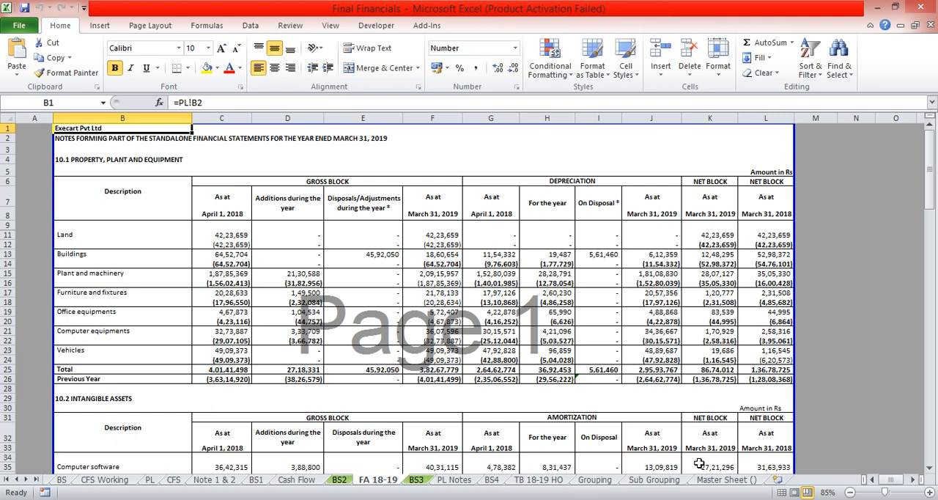
pyautogui.hotkey('ctrl', 'pageup')
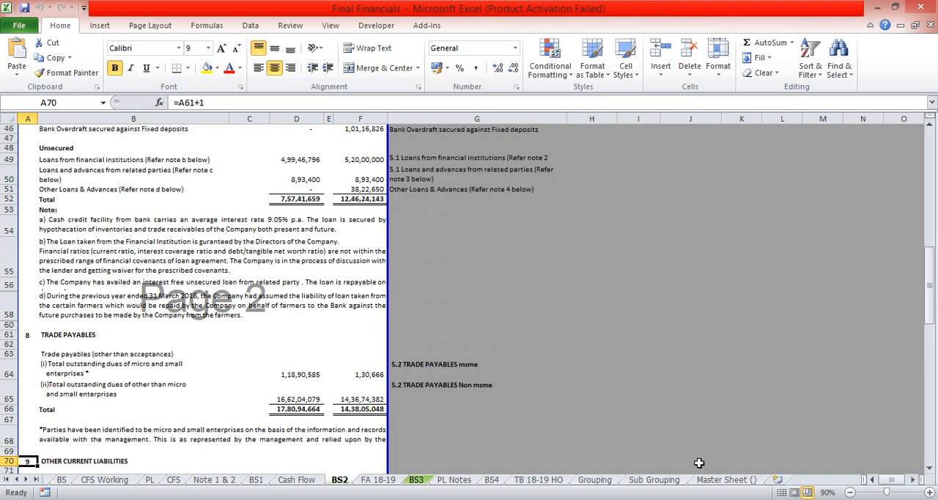
pyautogui.hotkey('ctrl', 'Home')
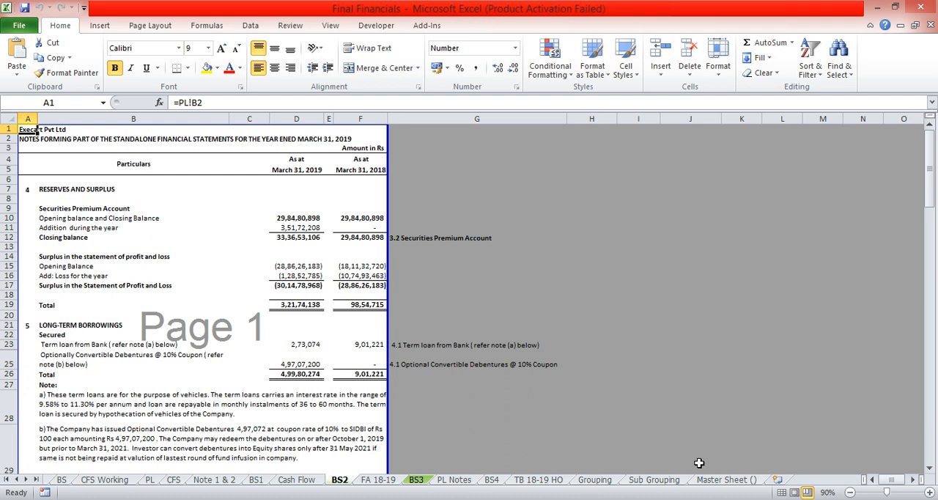
# Glance over the Cash Flow and BS1 sheets, and examine the financing activities section on the CFS sheet
pyautogui.hotkey('ctrl', 'pageup')
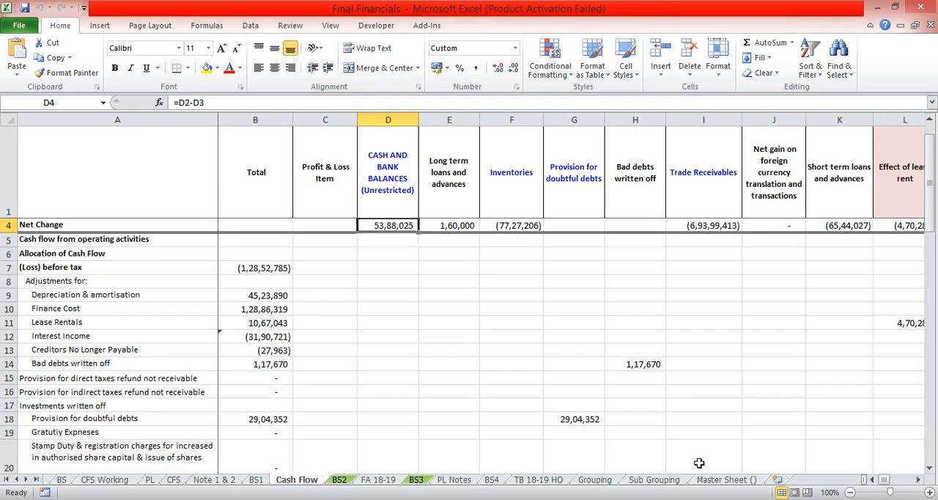
pyautogui.hotkey('ctrl', 'pageup')
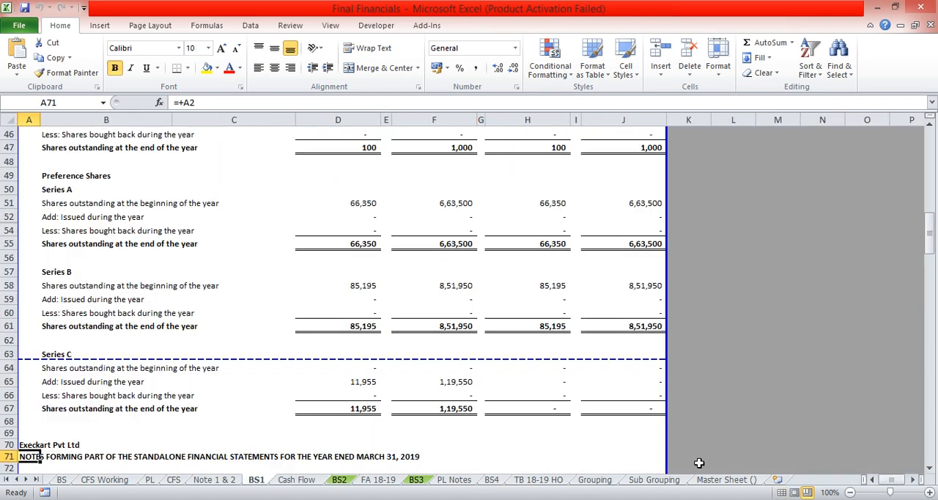
pyautogui.hotkey('ctrl', 'pageup')
pyautogui.hotkey('ctrl', 'pageup')
pyautogui.press('Up')
pyautogui.press('Up')
pyautogui.press('Up')
pyautogui.press('Up')
pyautogui.press('Up')
pyautogui.press('Up')
pyautogui.press('Up')
pyautogui.press('Up')
pyautogui.press('Up')
pyautogui.press('Up')
pyautogui.press('Up')
pyautogui.press('Up')
pyautogui.press('Up')
pyautogui.press('Up')
pyautogui.press('Up')
pyautogui.press('Up')
pyautogui.press('Up')
pyautogui.press('Up')
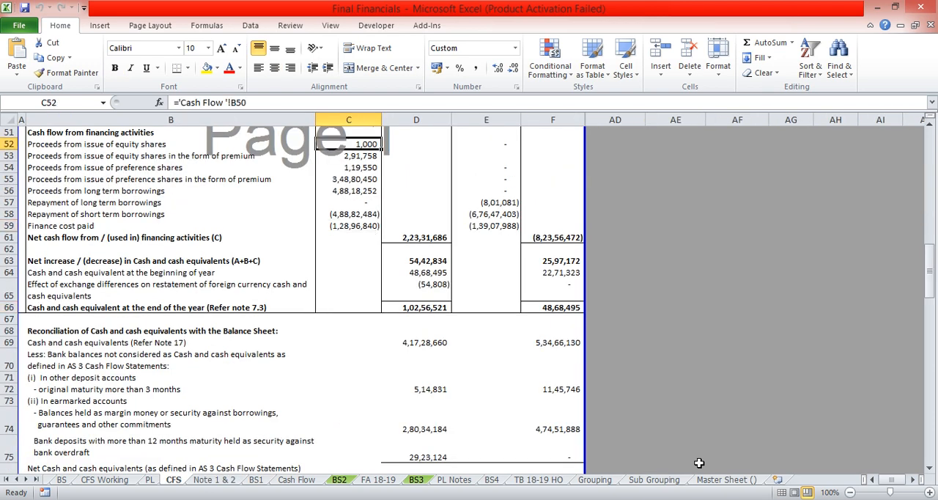
pyautogui.press('Down')
pyautogui.press('Down')
pyautogui.press('Down')
pyautogui.press('Down')
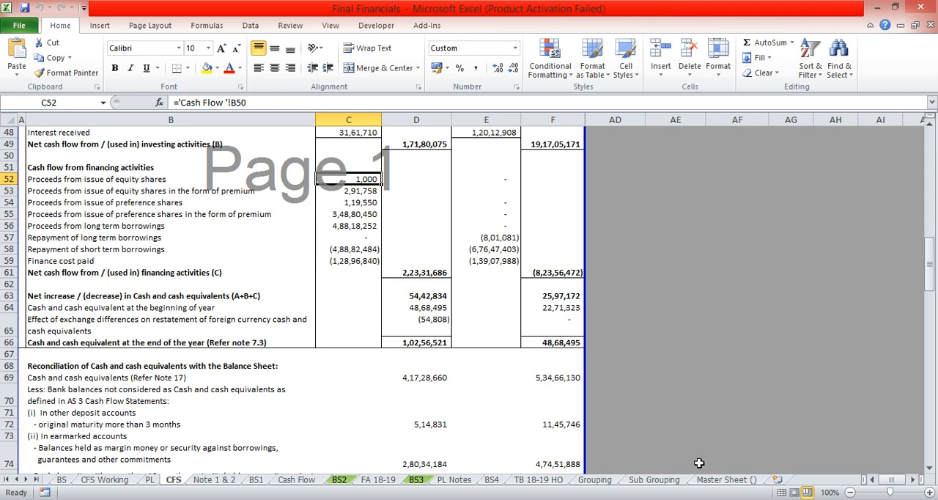
# Trace the equity share proceeds in C52 to the Cash Flow sheet and review the Total column up to Short term provisions
pyautogui.hotkey('ctrl', '[')
pyautogui.press('Up')
pyautogui.press('Up')
pyautogui.press('Up')
pyautogui.press('Up')
pyautogui.press('Up')
pyautogui.press('Up')
pyautogui.press('Up')
pyautogui.press('Up')
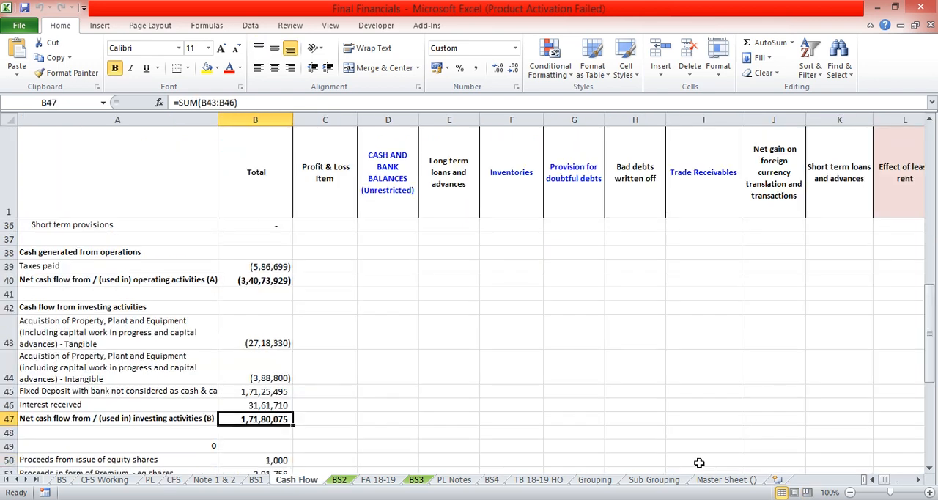
pyautogui.press('Up')
pyautogui.press('Up')
pyautogui.press('Up')
pyautogui.press('Up')
pyautogui.press('Up')
pyautogui.press('Up')
pyautogui.press('Up')
pyautogui.press('Up')
pyautogui.press('Up')
pyautogui.press('Up')
pyautogui.press('Up')
pyautogui.press('Up')
pyautogui.press('Up')
pyautogui.press('Up')
pyautogui.press('Up')
pyautogui.press('Up')
pyautogui.press('Up')
pyautogui.press('Up')
pyautogui.press('Up')
pyautogui.press('Up')
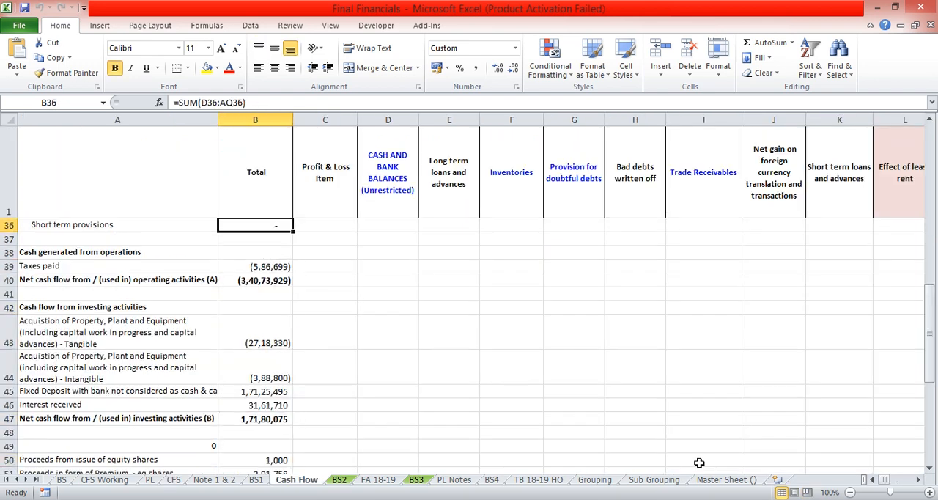
# Inspect the March 2019 cash and bank balances link in D2 and the Cash Flow headings across to the Check column
pyautogui.press('Right')
pyautogui.press('Up')
pyautogui.press('Down')
pyautogui.press('Right')
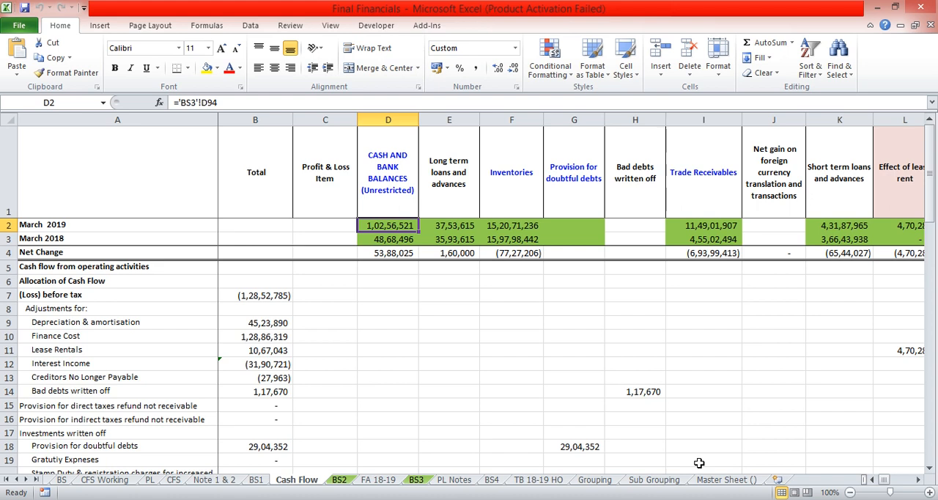
pyautogui.press('Up')
pyautogui.hotkey('ctrl', 'Right')
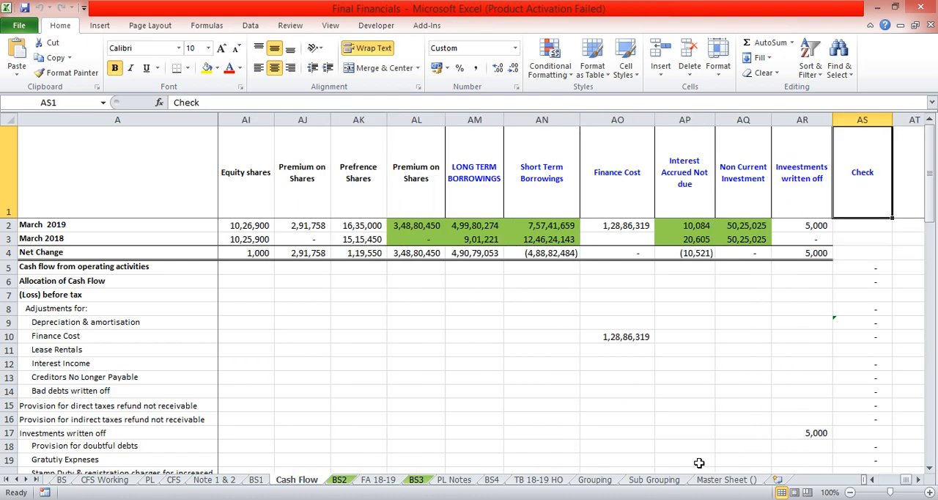
pyautogui.hotkey('ctrl', 'Left')
pyautogui.press('Right')
pyautogui.press('Down')
pyautogui.press('Right')
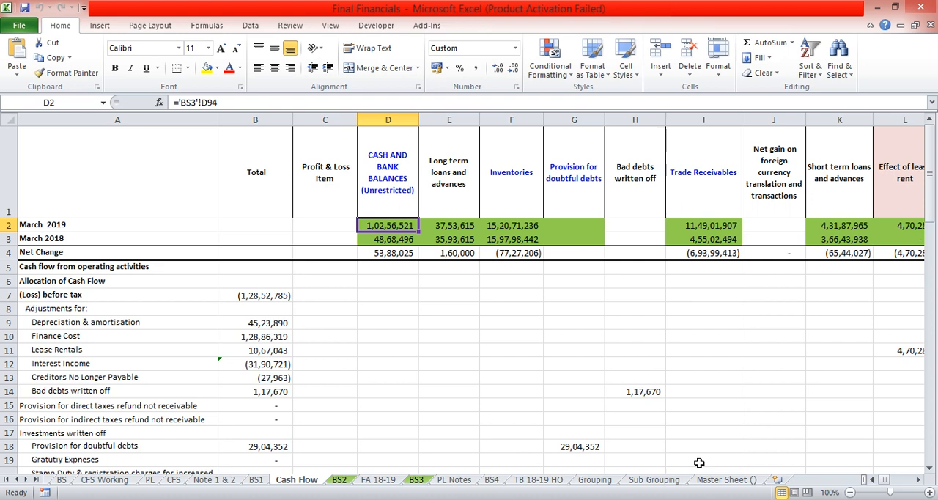
# Examine the Long term loans and Inventories columns of the Cash Flow sheet, from the yearly balances down to the operating assets rows
pyautogui.press('Down')
pyautogui.press('Up')
pyautogui.press('Down')
pyautogui.press('Right')
pyautogui.press('Up')
pyautogui.press('Right')
pyautogui.press('Down')
pyautogui.press('Down')
pyautogui.press('Down')
pyautogui.press('Down')
pyautogui.press('Down')
pyautogui.press('Down')
pyautogui.press('Down')
pyautogui.press('Down')
pyautogui.press('Down')
pyautogui.press('Down')
pyautogui.press('Down')
pyautogui.press('Down')
pyautogui.press('Down')
pyautogui.press('Down')
pyautogui.press('Down')
pyautogui.press('Down')
pyautogui.press('Down')
pyautogui.press('Down')
pyautogui.press('Down')
pyautogui.press('Down')
pyautogui.press('Down')
pyautogui.press('Down')
pyautogui.press('Down')
pyautogui.press('Down')
pyautogui.press('Down')
pyautogui.press('Down')
pyautogui.press('Down')
pyautogui.press('Down')
pyautogui.press('Down')
pyautogui.press('Down')
pyautogui.press('Down')
pyautogui.press('Down')
pyautogui.press('Down')
pyautogui.press('Down')
pyautogui.press('Down')
pyautogui.press('Down')
pyautogui.press('Down')
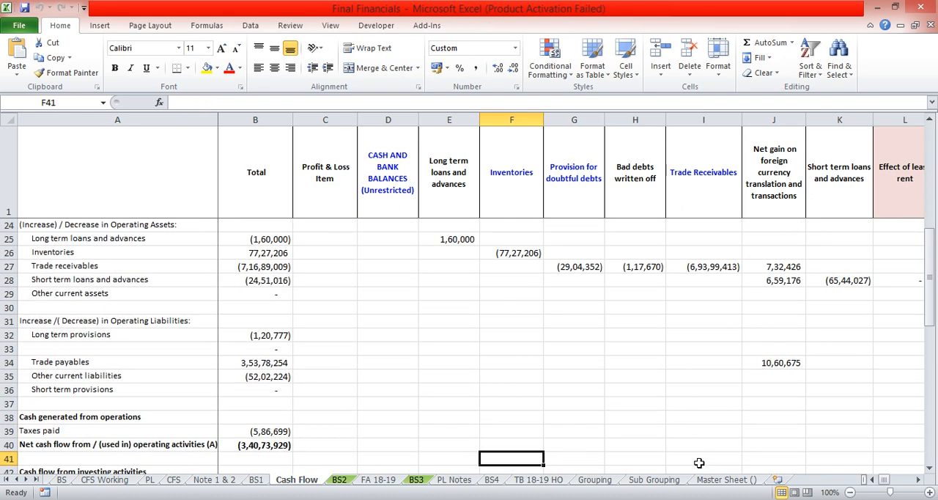
pyautogui.press('Up')
pyautogui.press('Up')
pyautogui.press('Up')
pyautogui.press('Up')
pyautogui.press('Up')
pyautogui.press('Up')
pyautogui.press('Up')
pyautogui.press('Up')
pyautogui.press('Up')
pyautogui.press('Up')
pyautogui.press('Up')
pyautogui.press('Up')
pyautogui.press('Up')
pyautogui.press('Up')
pyautogui.press('Up')
pyautogui.press('Up')
pyautogui.press('Up')
pyautogui.press('Down')
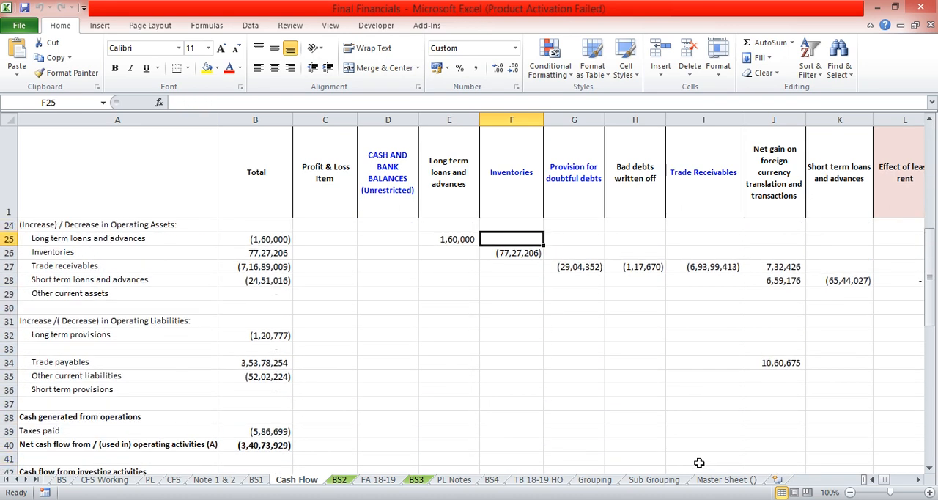
# Inspect the Total column formula for Long term loans and advances in B25 of the Cash Flow sheet
pyautogui.press('Left')
pyautogui.press('Left')
pyautogui.press('Left')
pyautogui.press('Left')
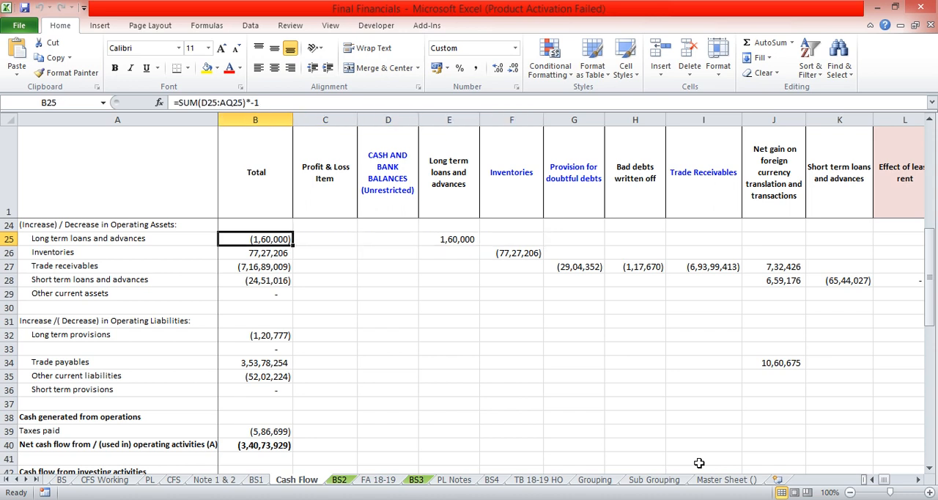
pyautogui.hotkey('ctrl', 'space')
# Go back to the CFS sheet and inspect the year-end cash and cash equivalents formula in D66
pyautogui.hotkey('ctrl', 'pageup')
pyautogui.hotkey('ctrl', 'pageup')
pyautogui.hotkey('ctrl', 'pageup')
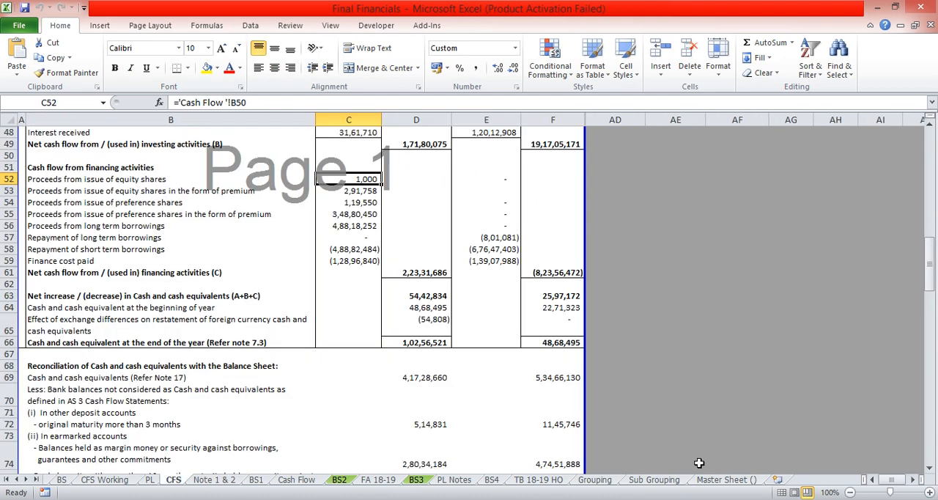
pyautogui.press('Down')
pyautogui.press('Down')
pyautogui.press('Down')
pyautogui.press('Down')
pyautogui.press('Down')
pyautogui.press('Down')
pyautogui.press('Down')
pyautogui.press('Down')
pyautogui.press('Down')
pyautogui.press('Down')
pyautogui.press('Down')
pyautogui.press('Down')
pyautogui.press('Down')
pyautogui.press('Down')
pyautogui.press('Down')
pyautogui.press('Up')
pyautogui.press('Right')
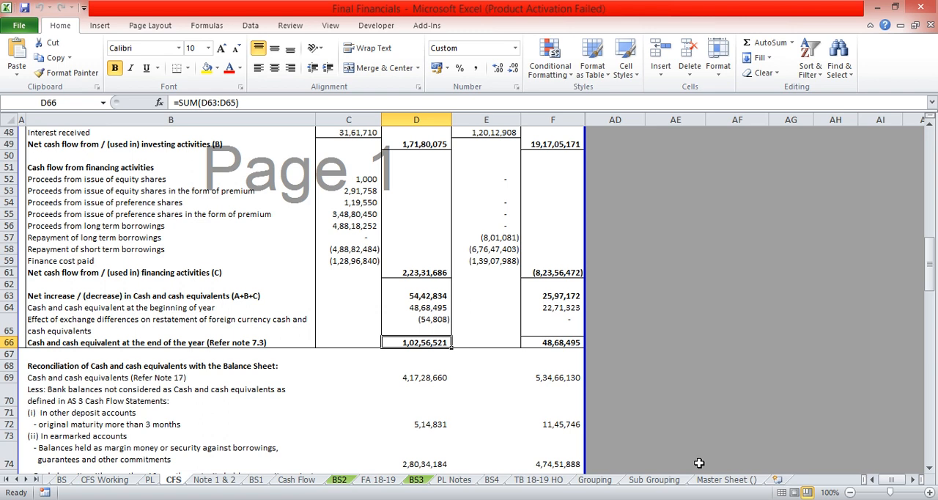
# Compare the March 2019 assets total in D47 with the liabilities total in D26 on the BS sheet
pyautogui.hotkey('ctrl', 'pageup')
pyautogui.hotkey('ctrl', 'pageup')
pyautogui.hotkey('ctrl', 'pageup')
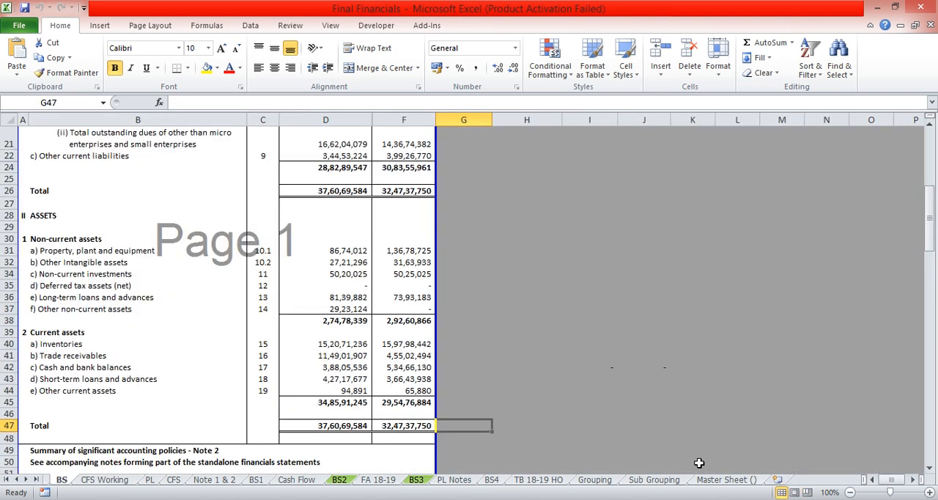
pyautogui.press('Up')
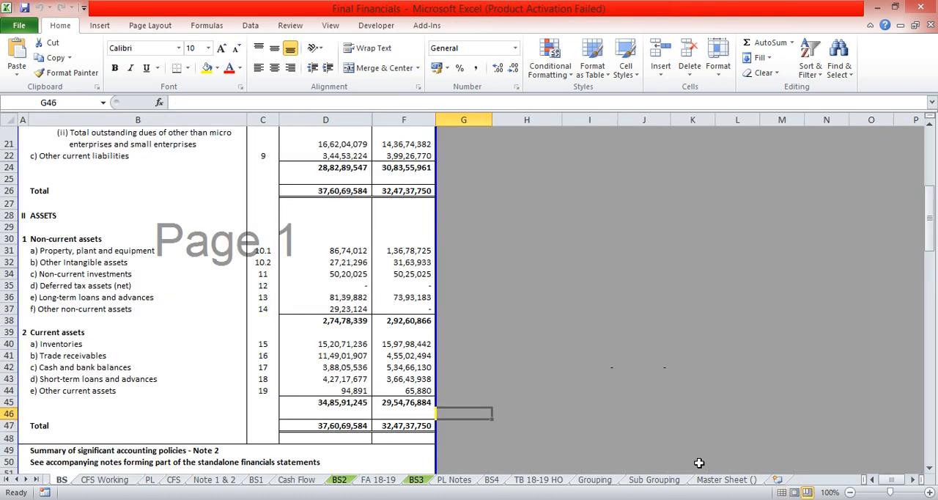
pyautogui.press('Left')
pyautogui.press('Down')
pyautogui.press('Left')
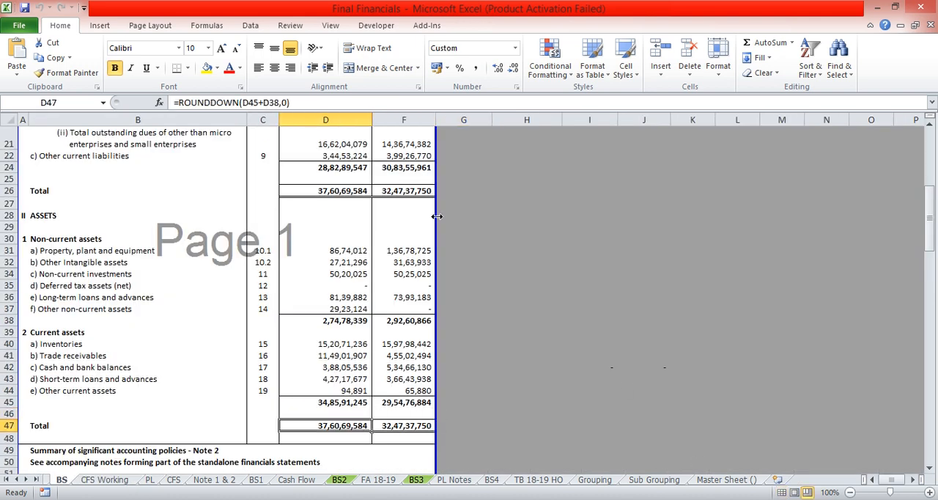
pyautogui.keyDown('ctrl'); pyautogui.click(339, 193); pyautogui.keyUp('ctrl')
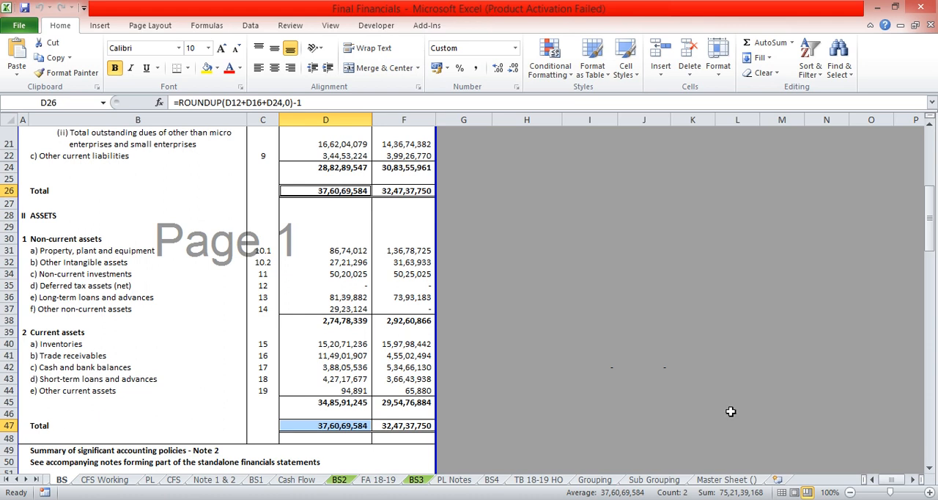
pyautogui.press('Up')
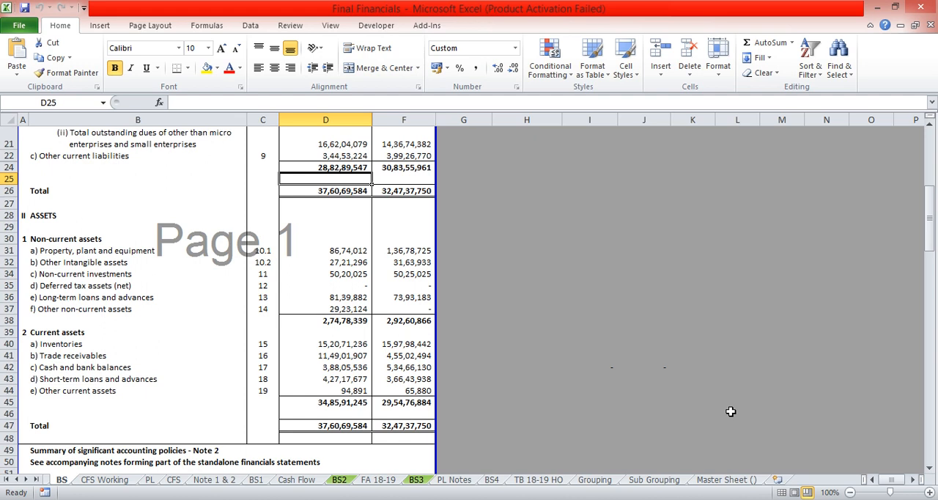
# Inspect the links to PL Notes behind the gross revenue from operations in D9 and its note number in C9 on the PL sheet
pyautogui.hotkey('ctrl', 'pagedown')
pyautogui.hotkey('ctrl', 'pagedown')
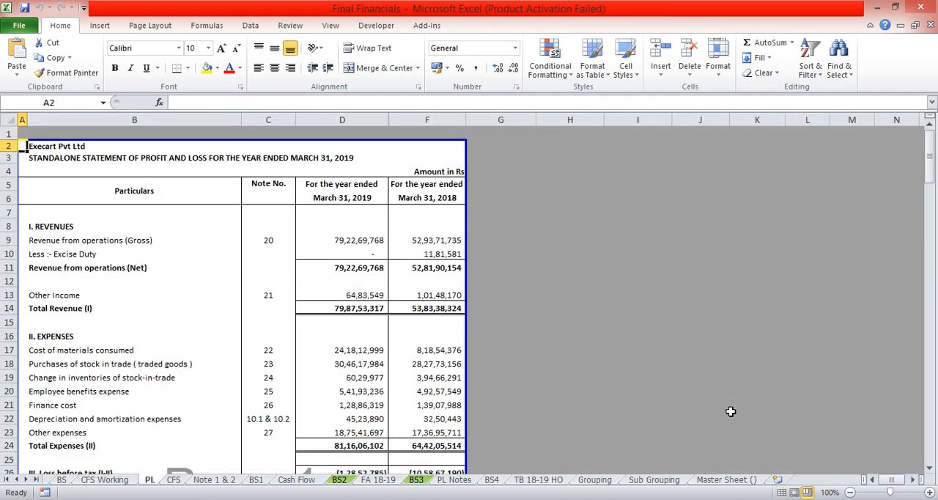
pyautogui.press('Down')
pyautogui.press('Down')
pyautogui.press('Down')
pyautogui.press('Down')
pyautogui.press('Down')
pyautogui.press('Down')
pyautogui.press('Down')
pyautogui.press('Down')
pyautogui.press('Right')
pyautogui.press('Right')
pyautogui.press('Right')
pyautogui.press('Up')
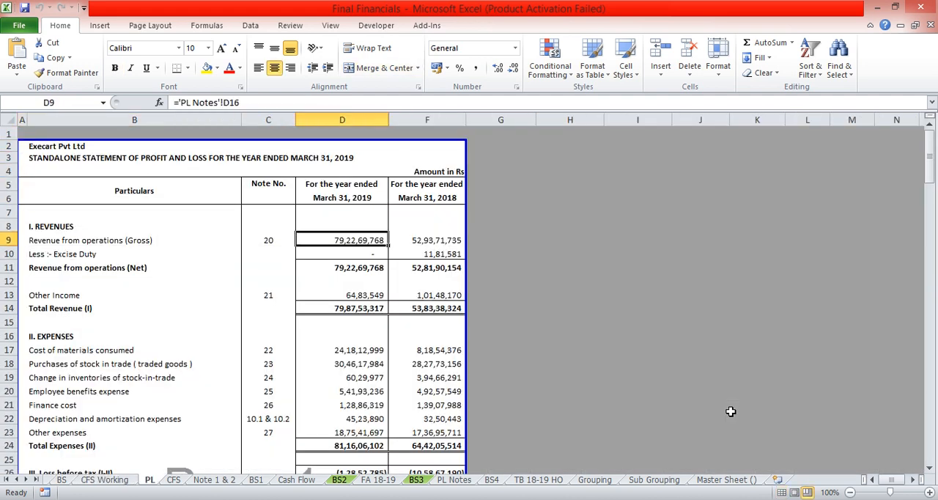
pyautogui.press('Left')
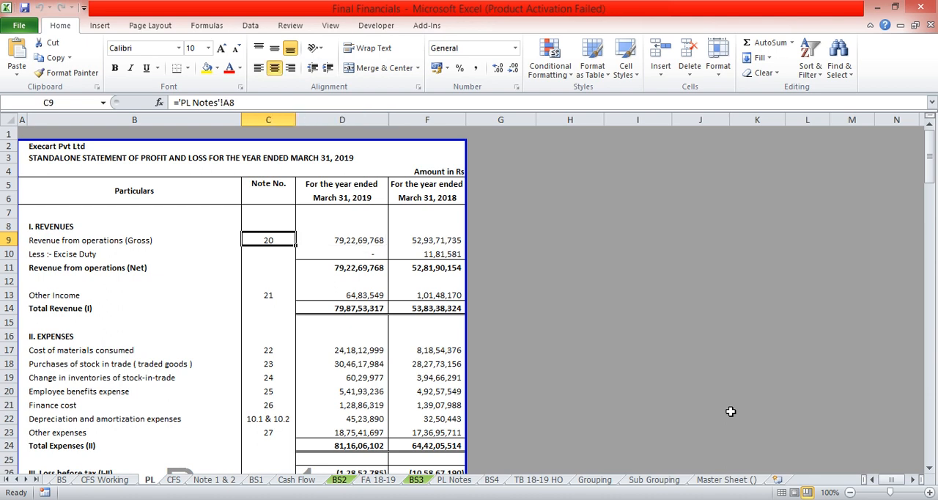